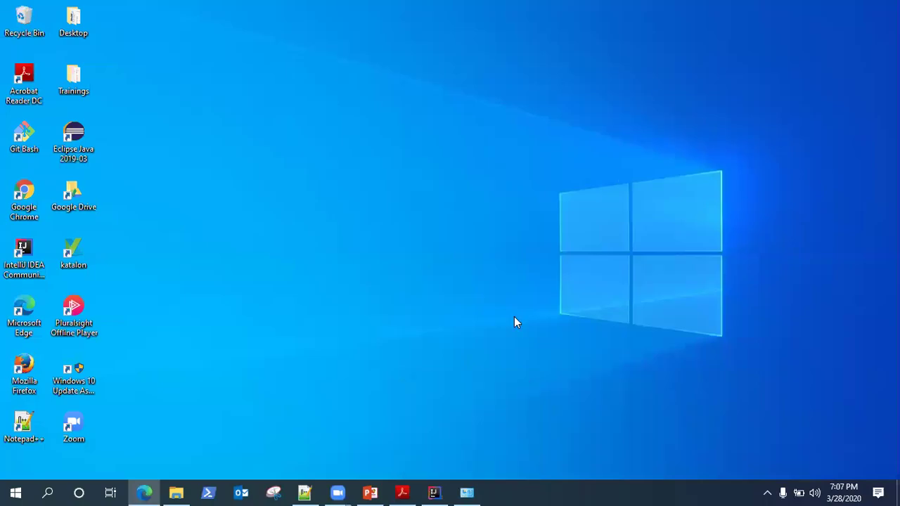
# - Open the System information window briefly, then hide it again
pyautogui.moveTo(467, 491)
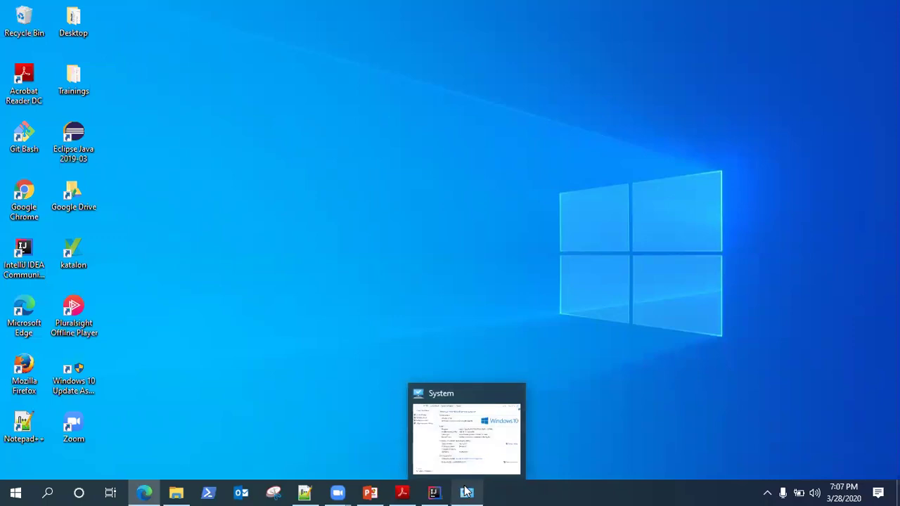
pyautogui.click(466, 492)
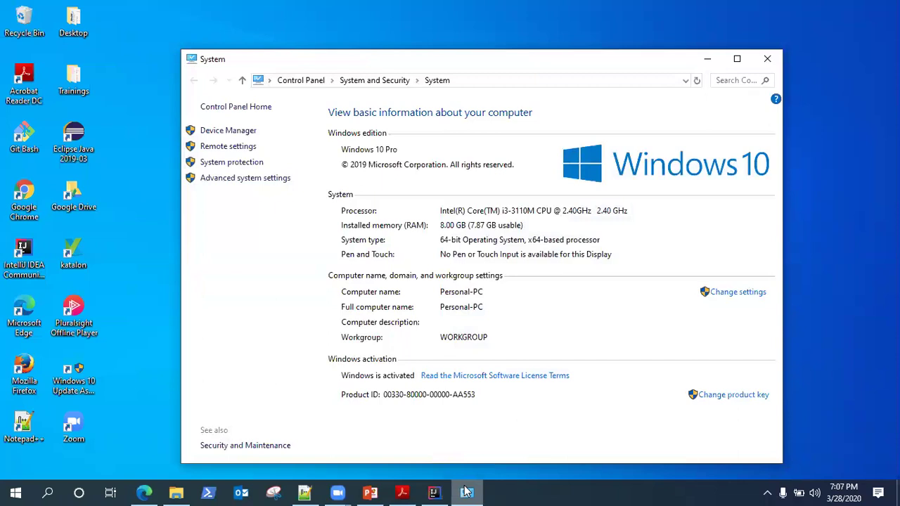
pyautogui.click(466, 492)
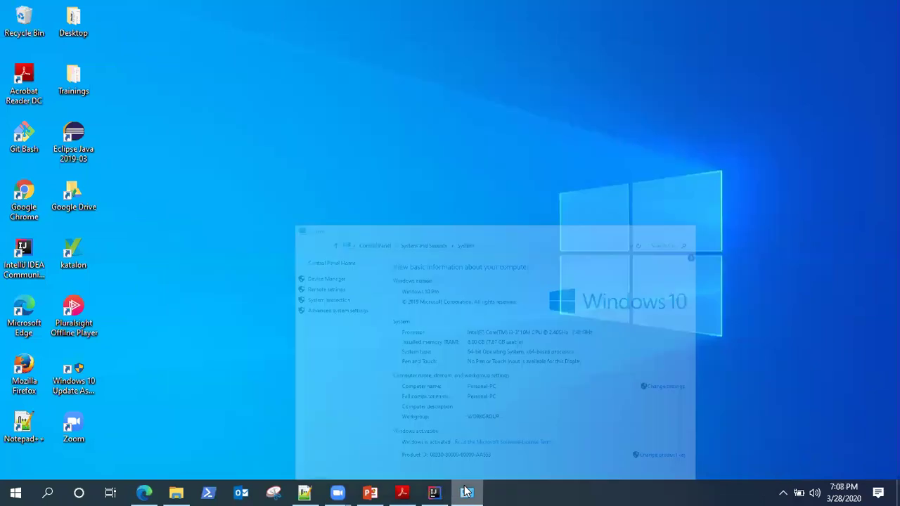
# - Bring the Maven 3.6.3 download page to the front in Edge and scroll through it
pyautogui.click(143, 492)
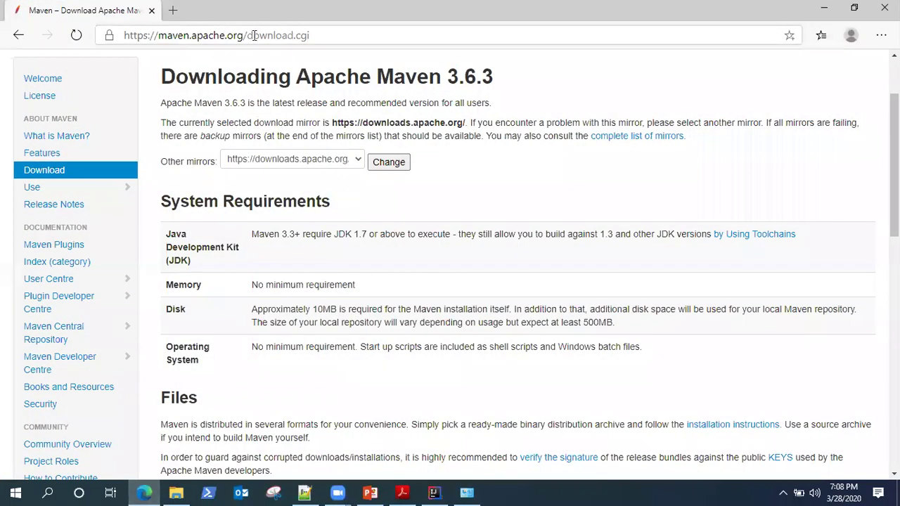
pyautogui.moveTo(331, 36); pyautogui.dragTo(248, 35)
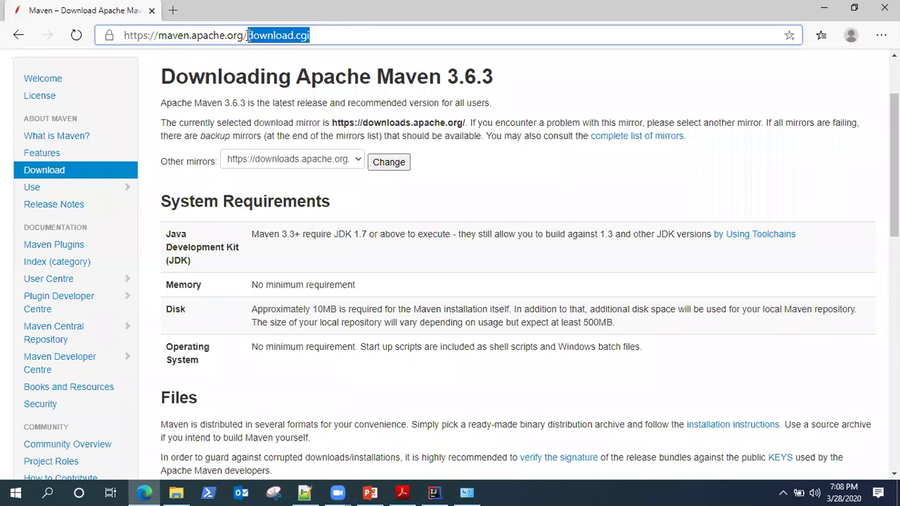
pyautogui.scroll(-2, 388, 258)
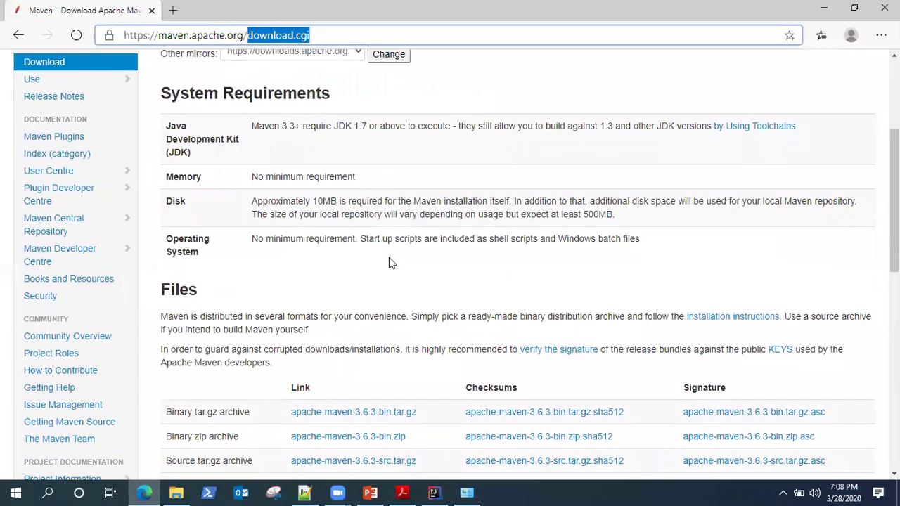
pyautogui.scroll(2, 438, 278)
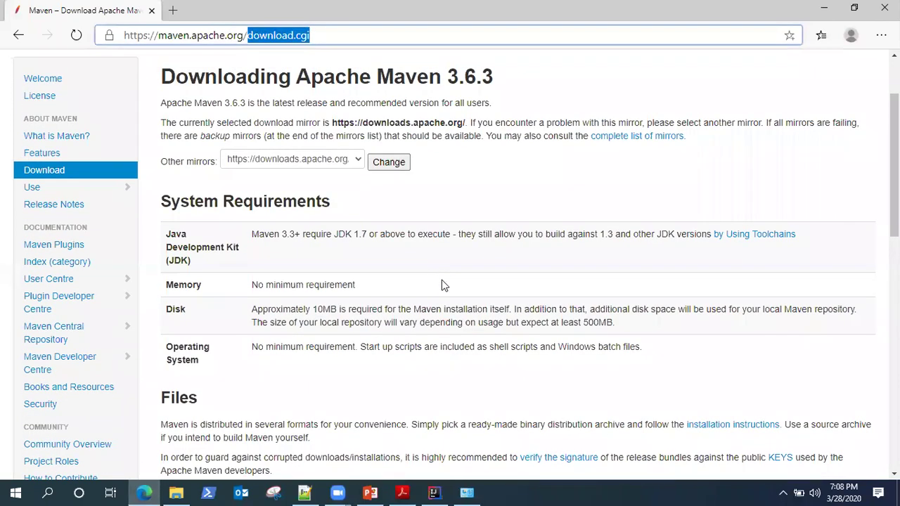
pyautogui.scroll(-5, 441, 285)
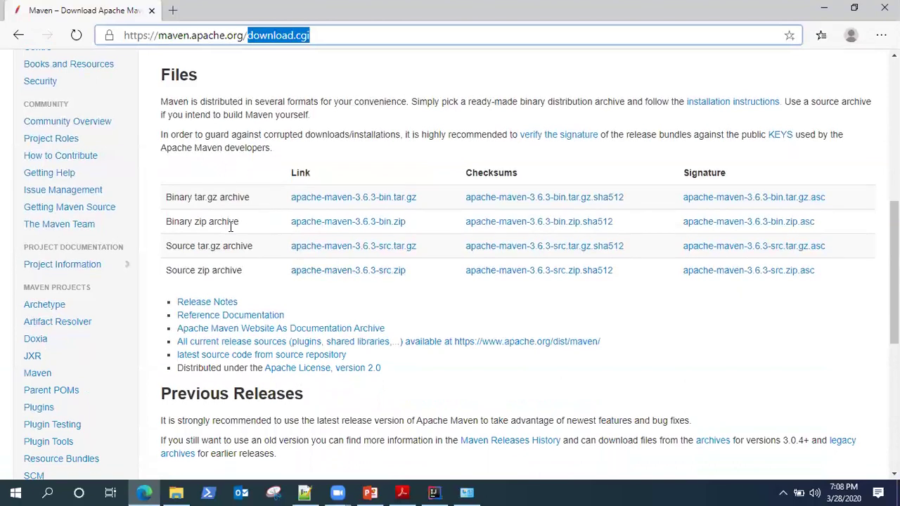
pyautogui.scroll(5, 365, 260)
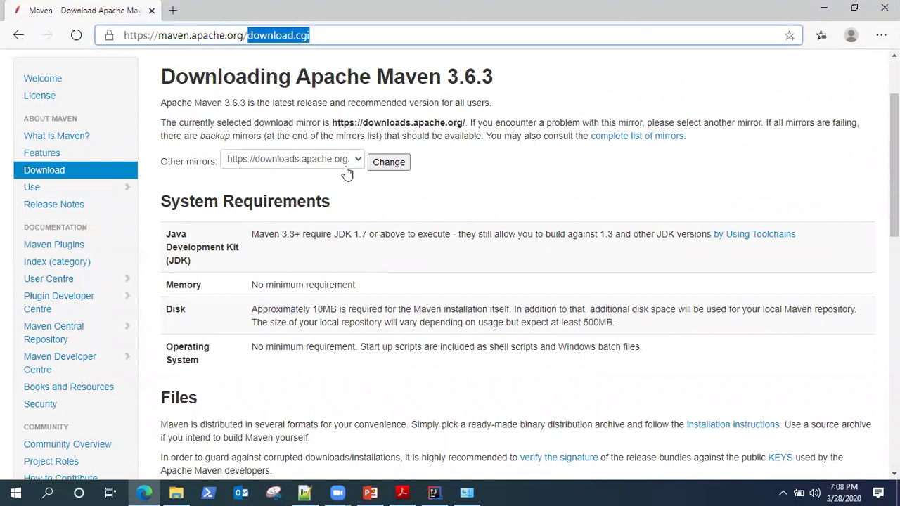
pyautogui.moveTo(163, 159); pyautogui.dragTo(275, 161)
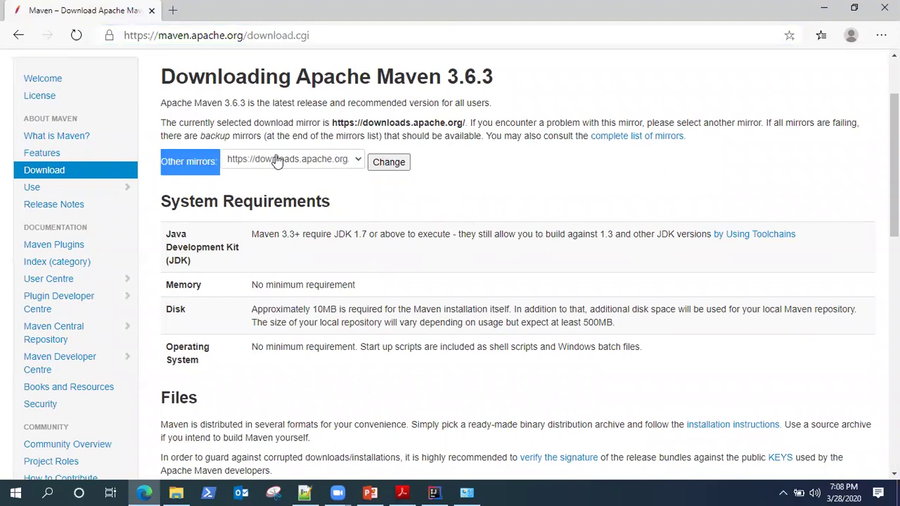
pyautogui.click(356, 165)
pyautogui.click(485, 191)
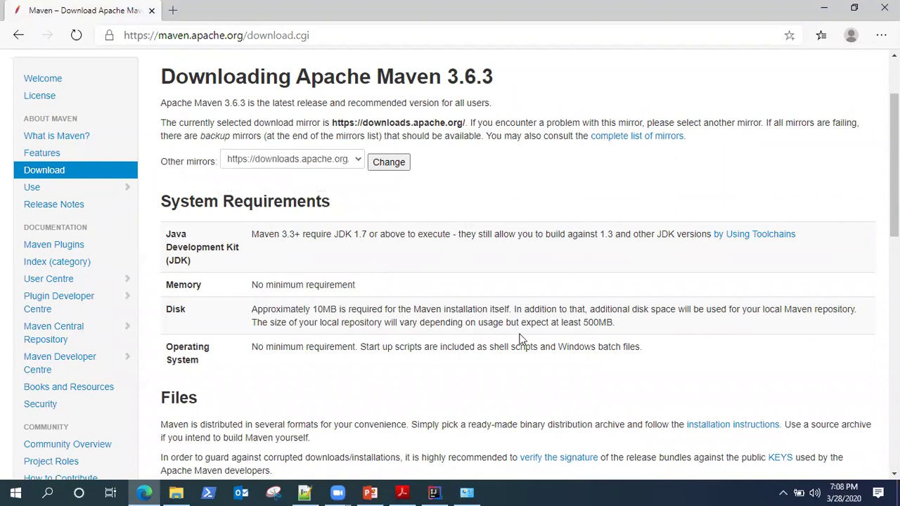
# - Download apache-maven-3.6.3-bin.zip from the Files table and find it in File Explorer's Downloads folder
pyautogui.scroll(-3, 522, 341)
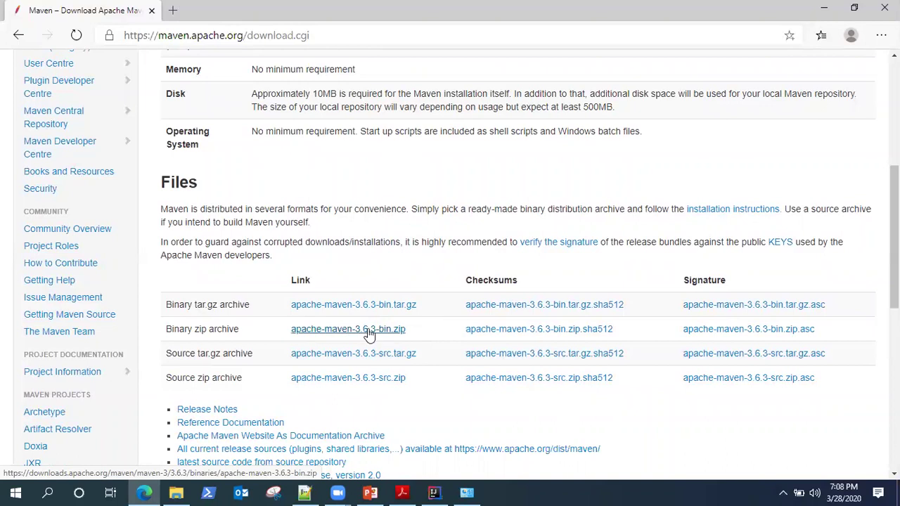
pyautogui.click(177, 491)
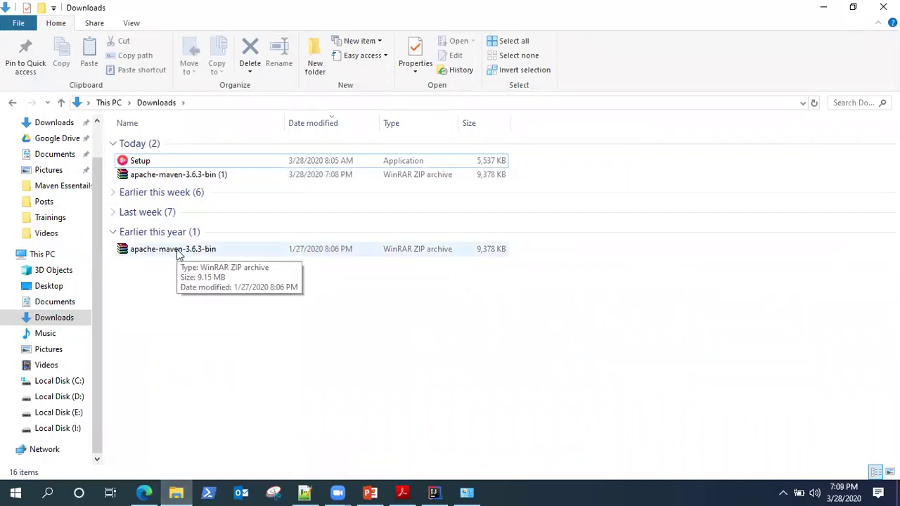
# - Extract apache-maven-3.6.3-bin.zip to Local Disk (C:) with WinRAR, replacing existing files with Yes to All
pyautogui.click(179, 255)
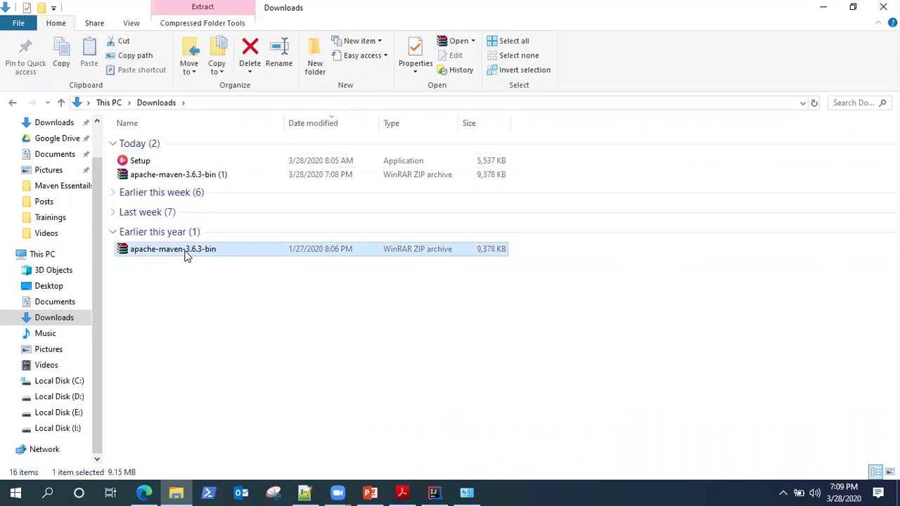
pyautogui.rightClick(185, 253)
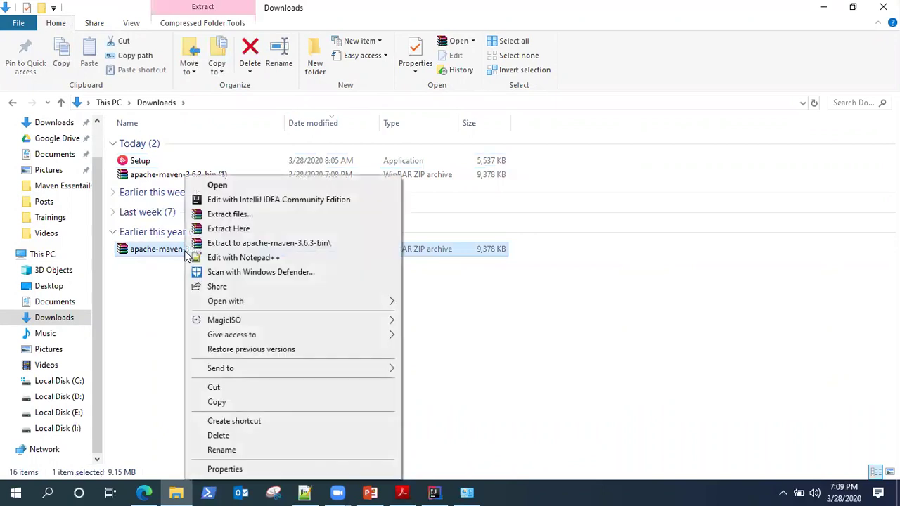
pyautogui.click(298, 215)
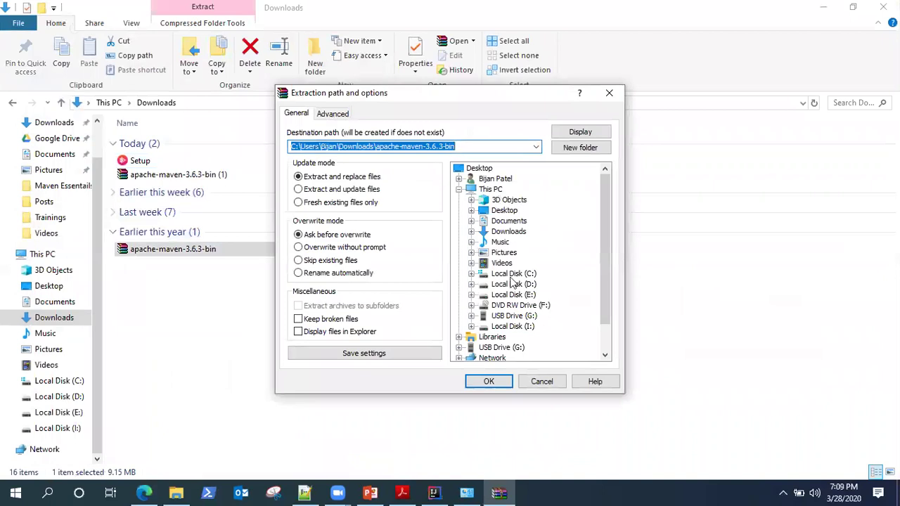
pyautogui.click(513, 273)
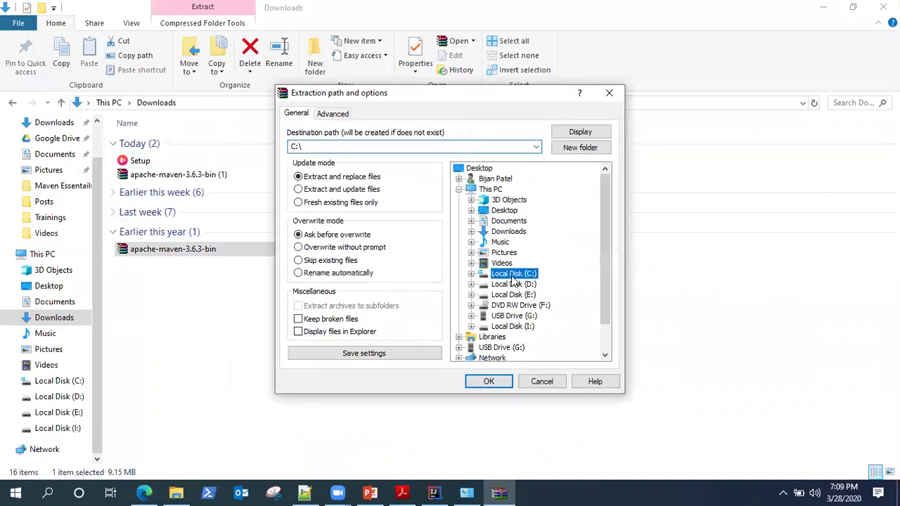
pyautogui.click(489, 385)
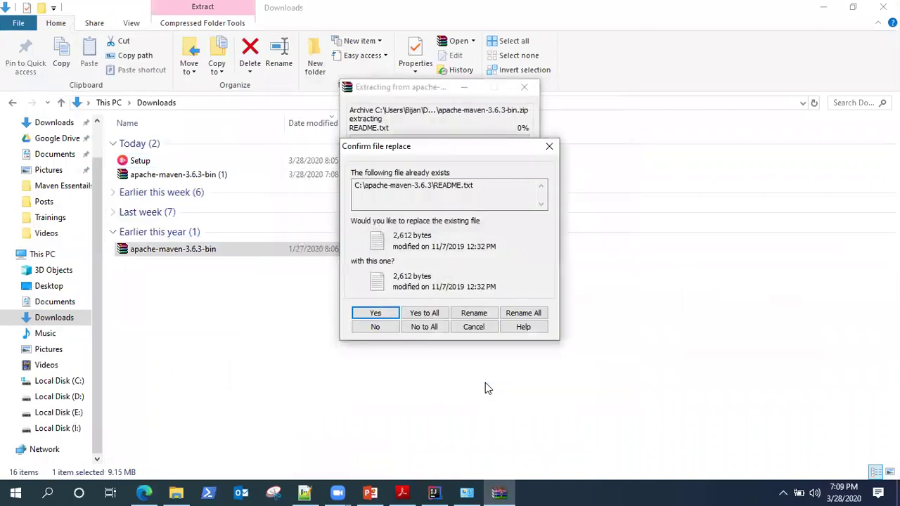
pyautogui.click(419, 312)
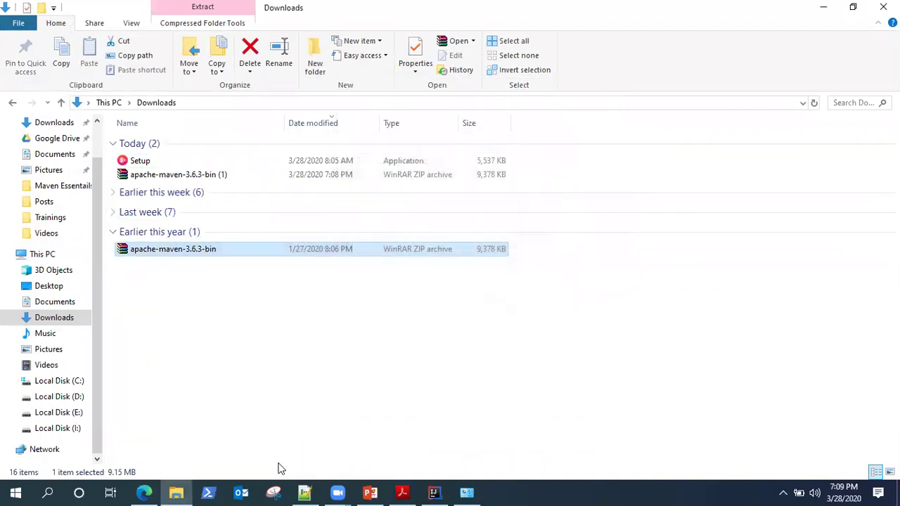
# - Go to C:\apache-maven-3.6.3\bin and show its full path in the address bar
pyautogui.click(77, 380)
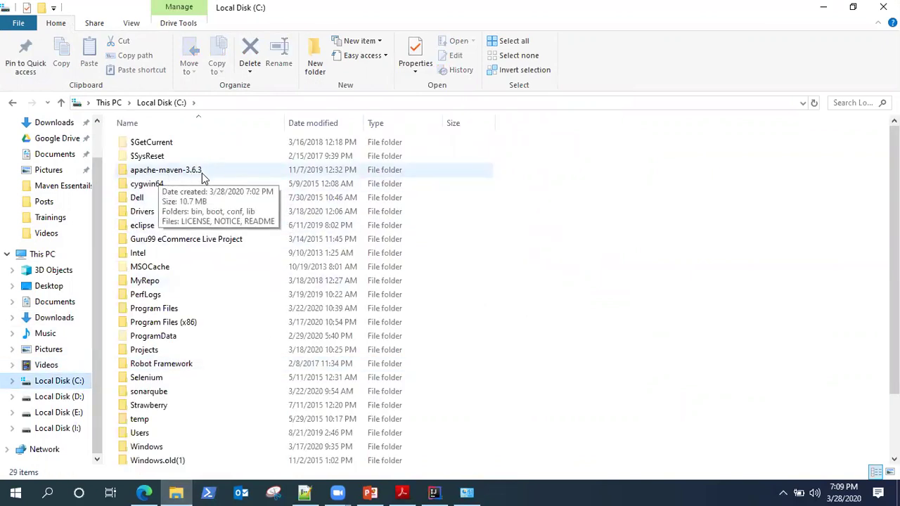
pyautogui.doubleClick(191, 173)
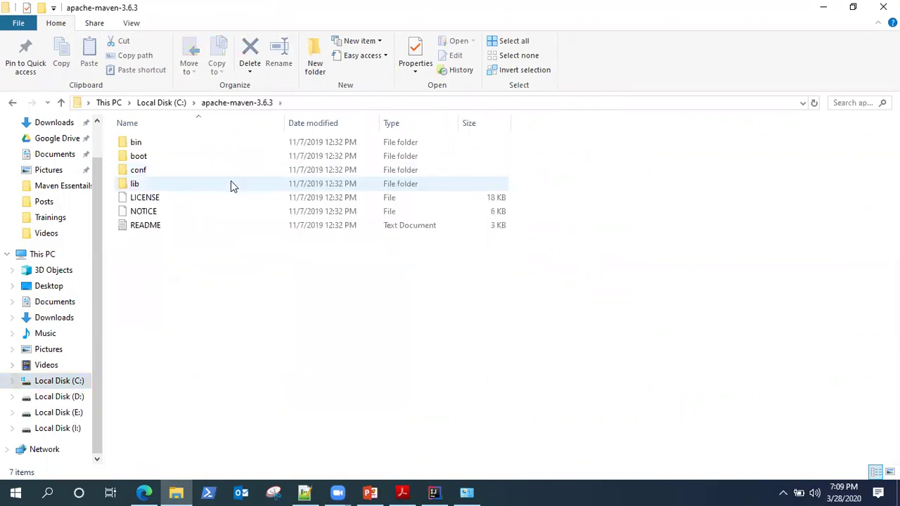
pyautogui.doubleClick(196, 144)
pyautogui.click(330, 105)
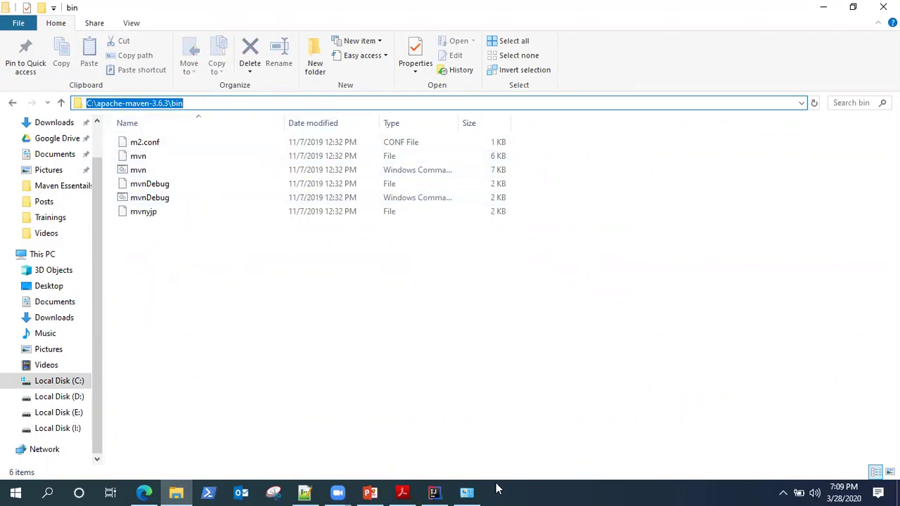
# - Open Environment Variables from the System window's Advanced system settings
pyautogui.click(466, 492)
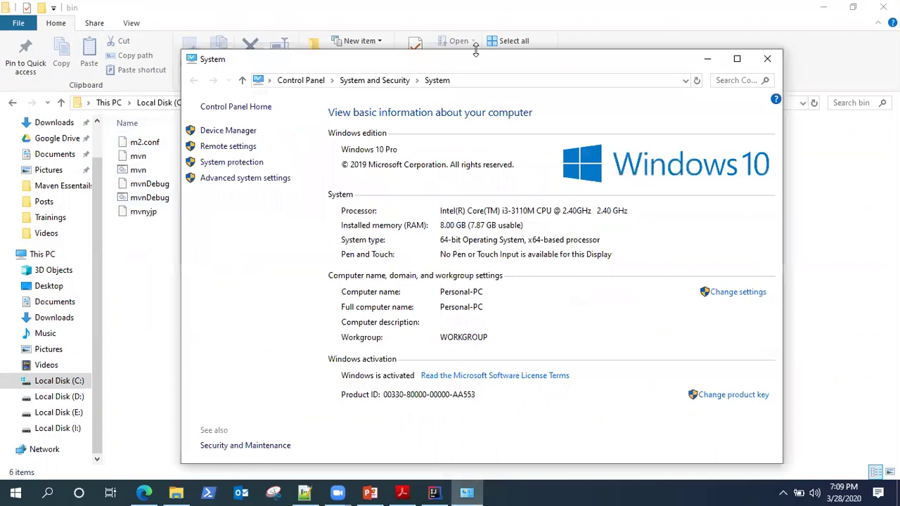
pyautogui.moveTo(502, 70); pyautogui.dragTo(412, 55)
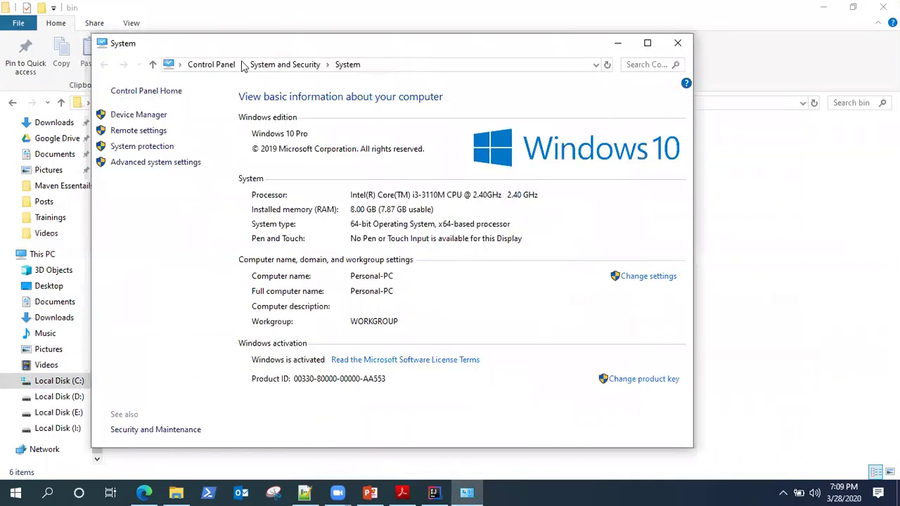
pyautogui.click(170, 162)
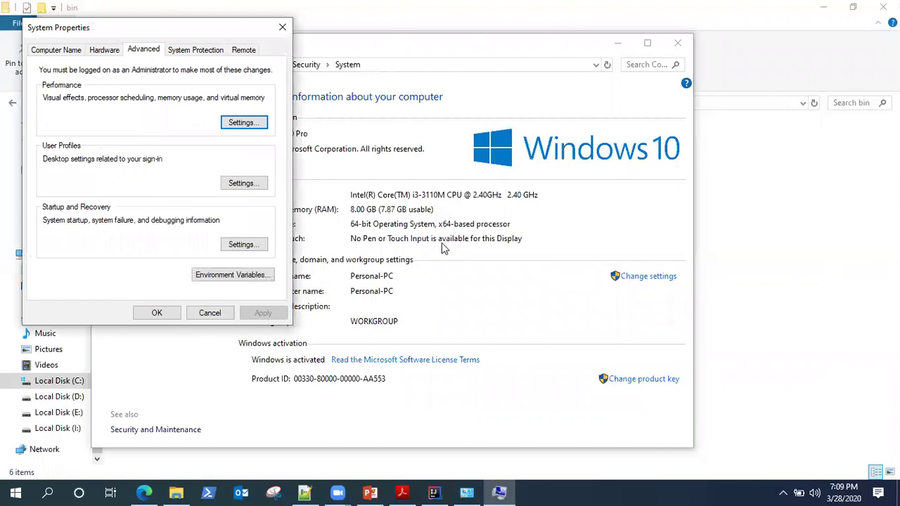
pyautogui.click(231, 275)
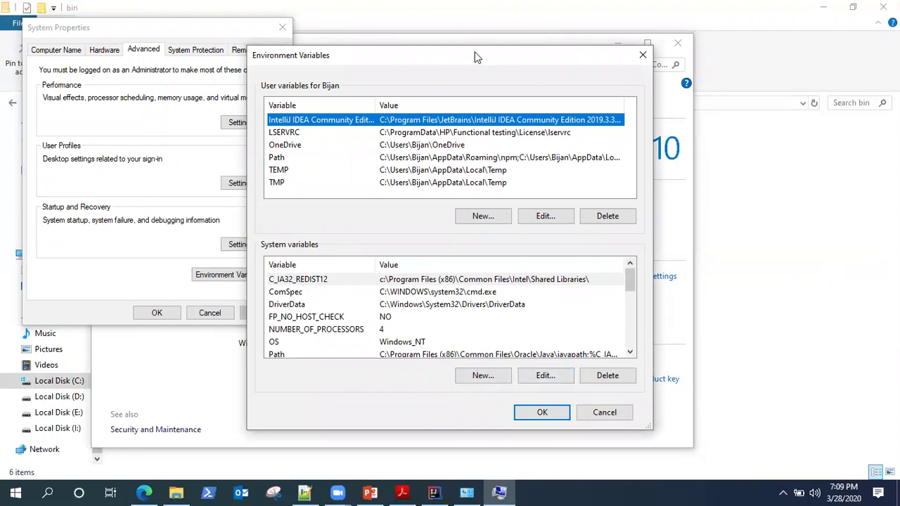
pyautogui.moveTo(474, 57); pyautogui.dragTo(438, 34)
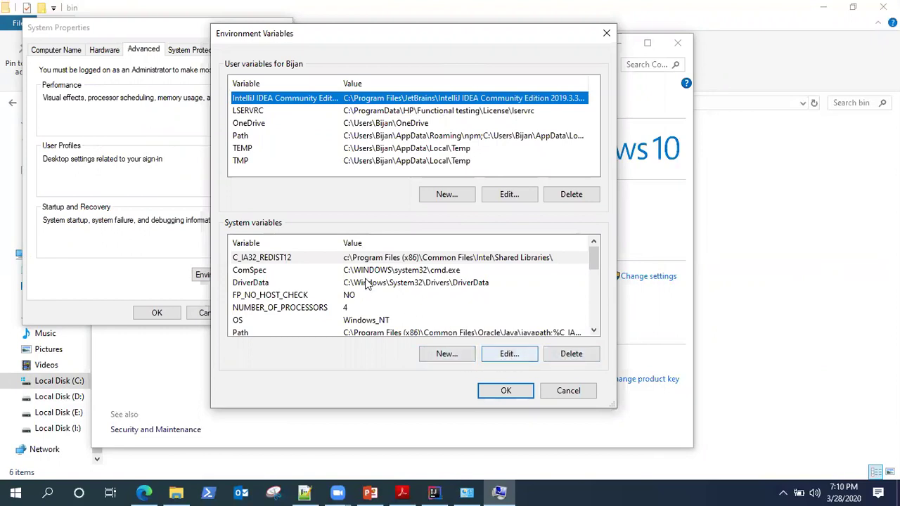
# - Create a new system variable named JAVA_HOME and browse into C:\Program Files for its value
pyautogui.click(458, 354)
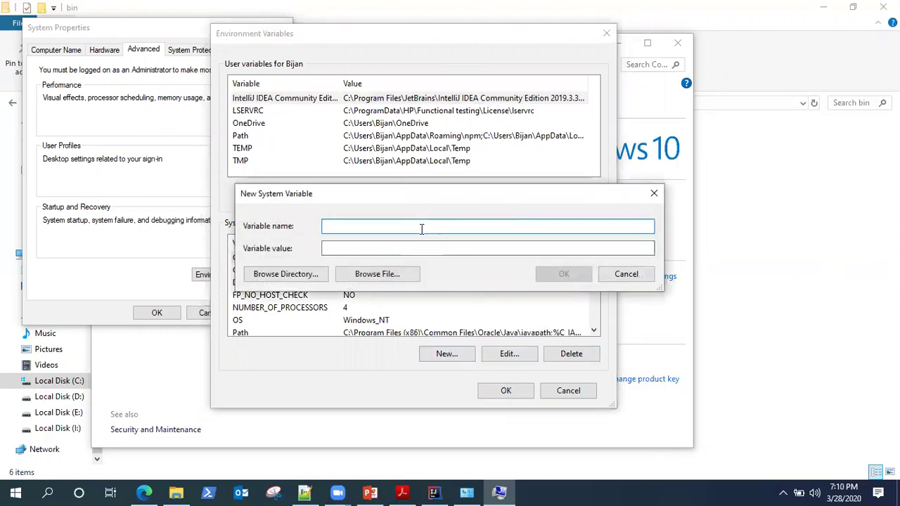
pyautogui.write('JAVA_HOME')
pyautogui.click(283, 274)
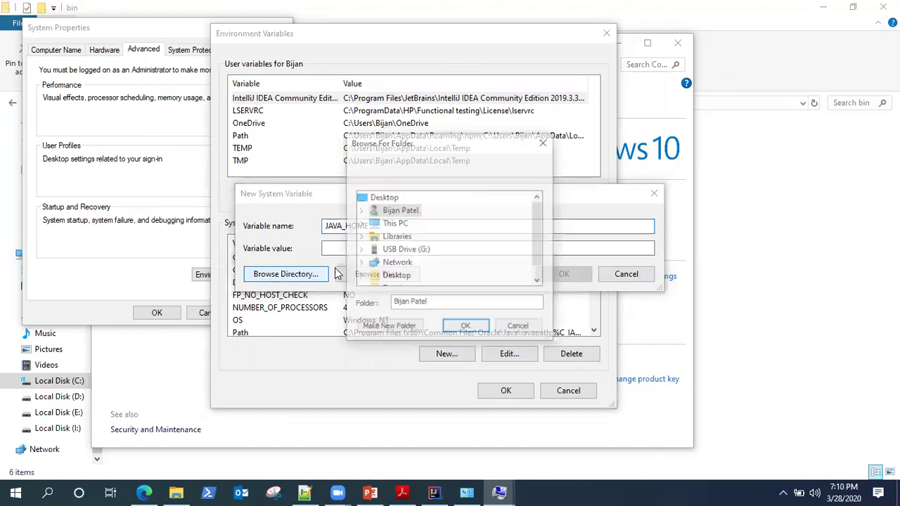
pyautogui.click(360, 223)
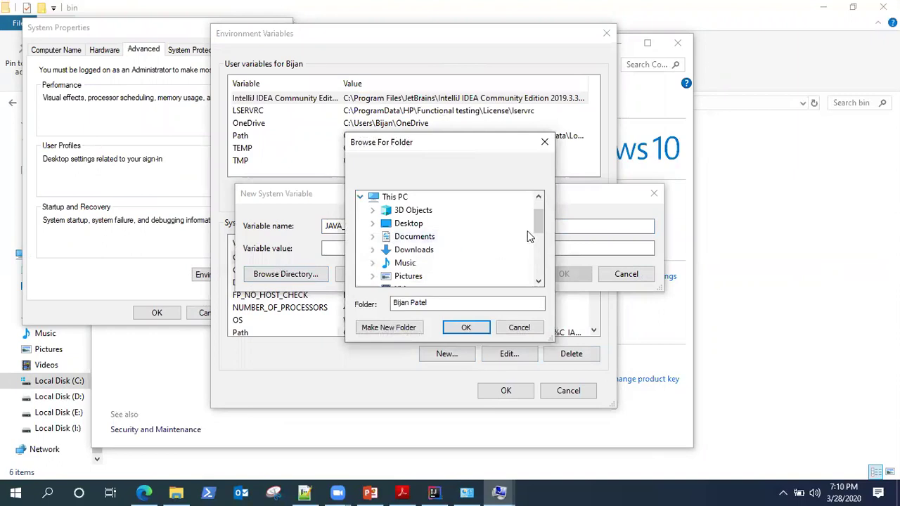
pyautogui.moveTo(538, 225)
pyautogui.mouseDown()
pyautogui.moveTo(546, 247)
pyautogui.moveTo(539, 229)
pyautogui.moveTo(540, 241)
pyautogui.mouseUp()
pyautogui.click(372, 237)
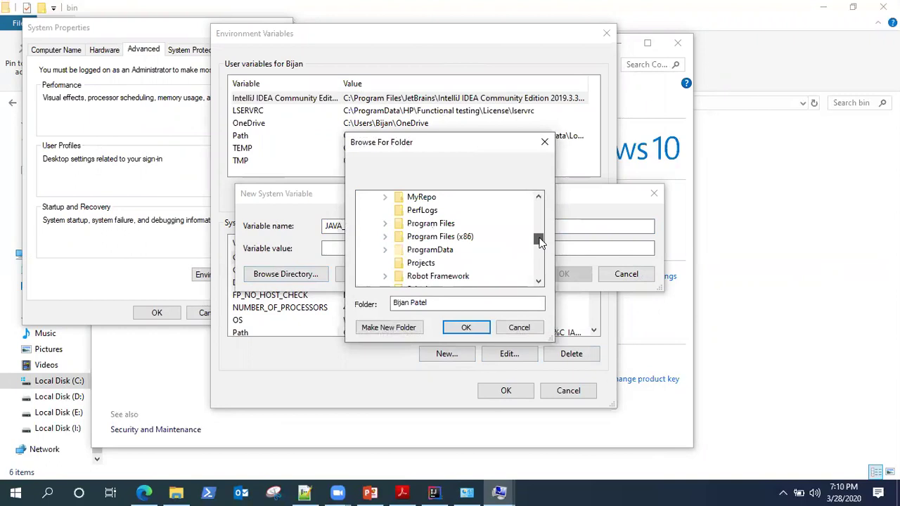
pyautogui.click(385, 223)
# - Set JAVA_HOME's value to C:\Program Files\Java\jdk-14 and save the variable
pyautogui.click(538, 270)
pyautogui.click(538, 271)
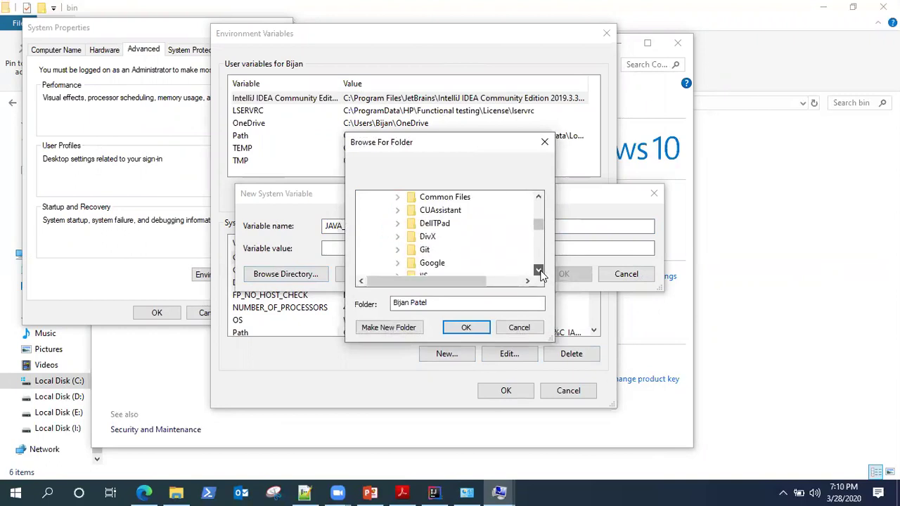
pyautogui.click(538, 270)
pyautogui.click(538, 271)
pyautogui.click(538, 271)
pyautogui.click(539, 271)
pyautogui.click(538, 270)
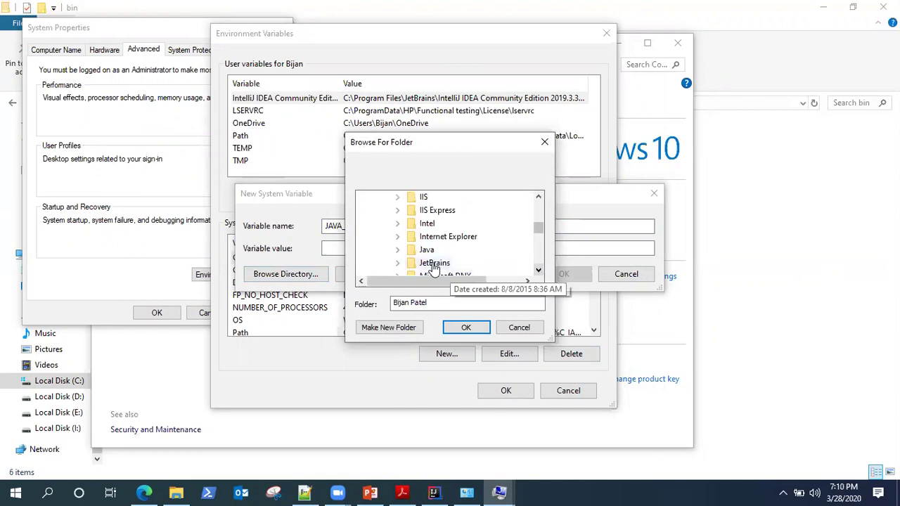
pyautogui.click(398, 250)
pyautogui.click(439, 223)
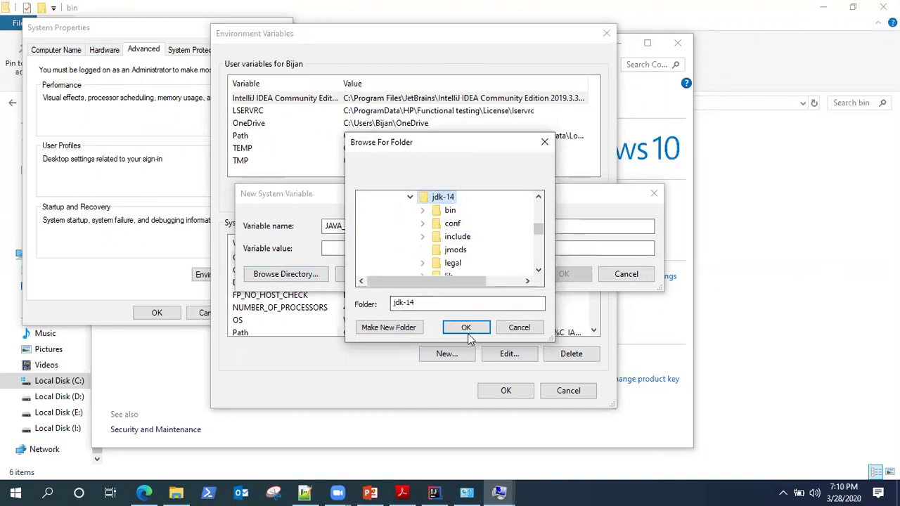
pyautogui.click(466, 329)
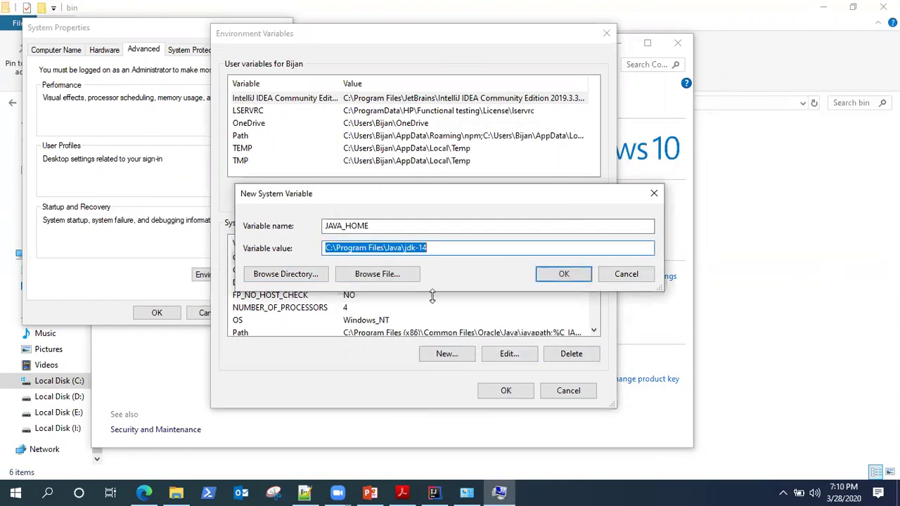
pyautogui.click(556, 279)
# - Add system variable MAVEN_HOME with the browsed value C:\apache-maven-3.6.3 and save it
pyautogui.click(453, 352)
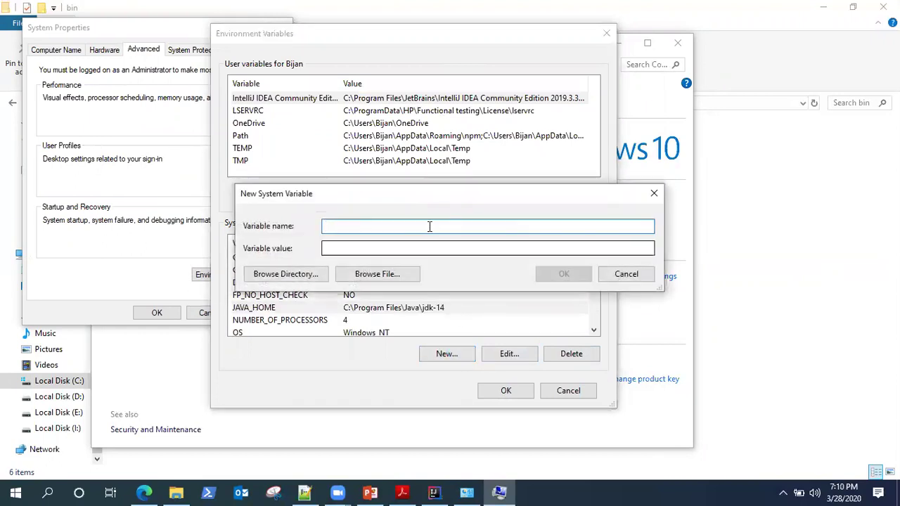
pyautogui.write('MAVEN_HOME')
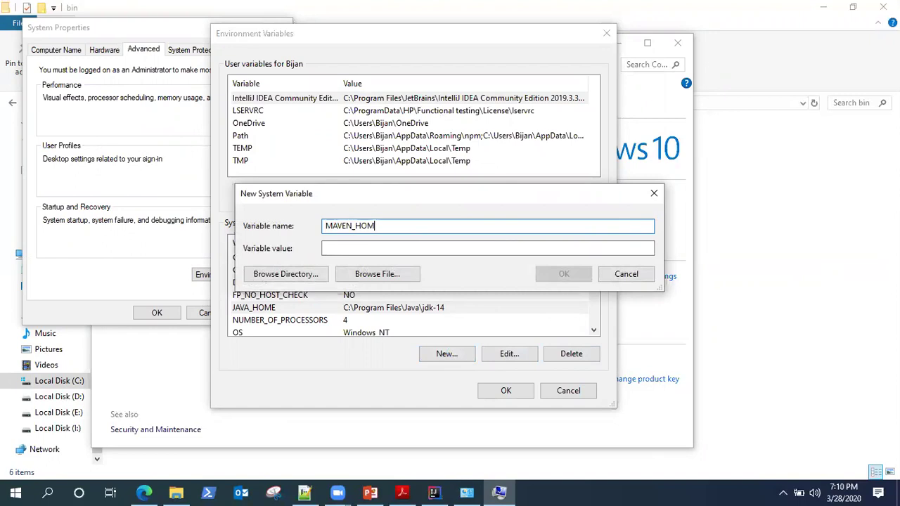
pyautogui.click(413, 250)
pyautogui.click(293, 274)
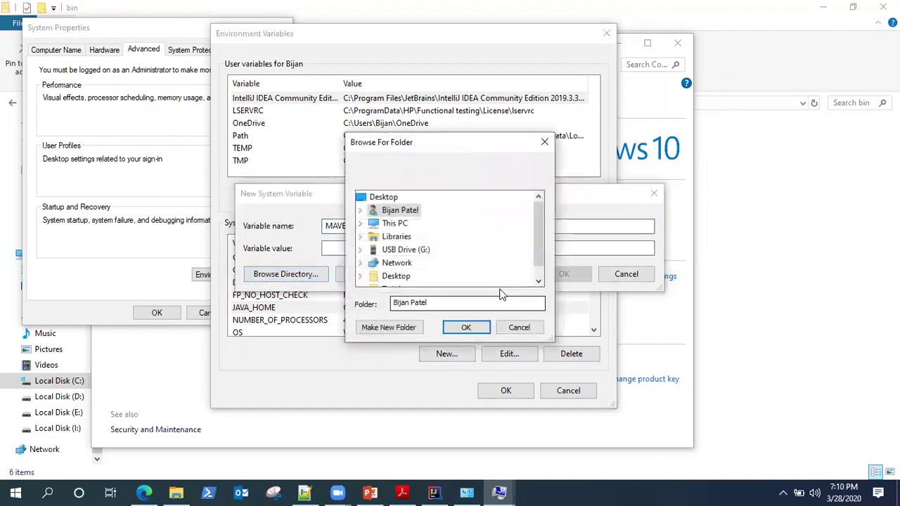
pyautogui.click(371, 238)
pyautogui.scroll(-2, 539, 238)
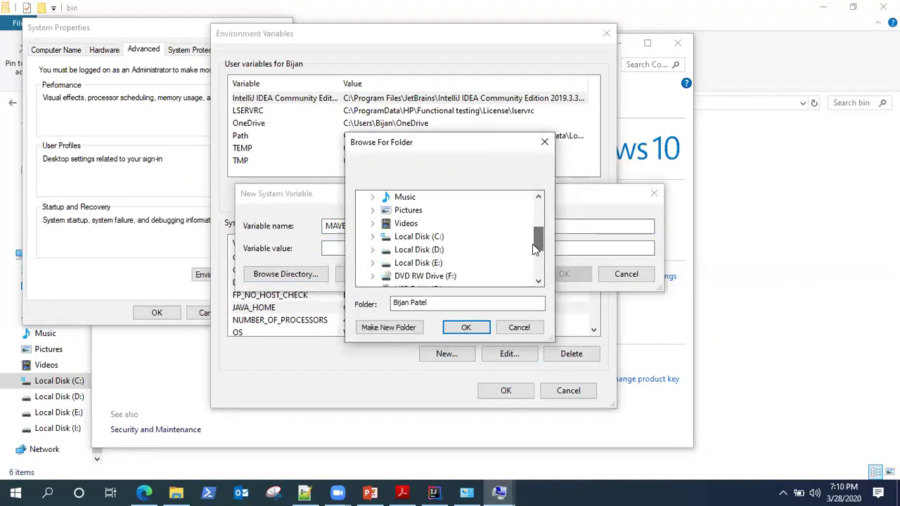
pyautogui.click(372, 237)
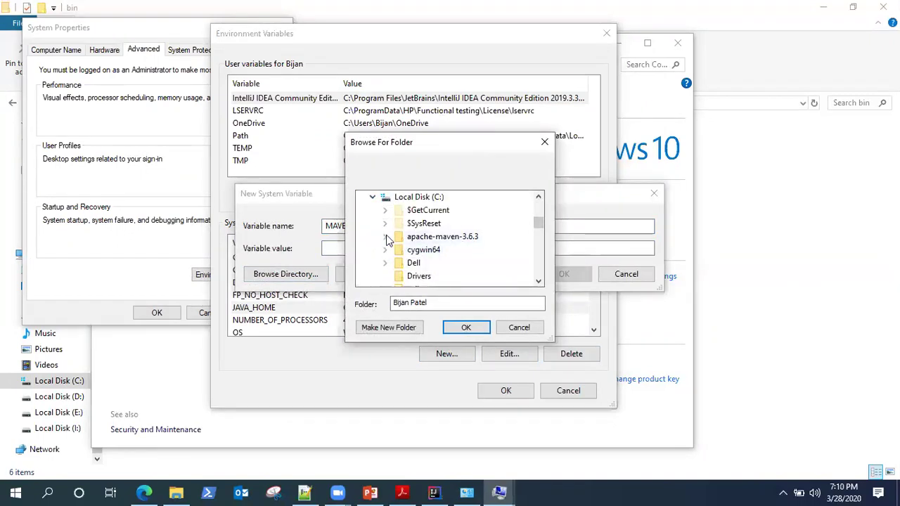
pyautogui.click(385, 236)
pyautogui.click(444, 225)
pyautogui.click(465, 327)
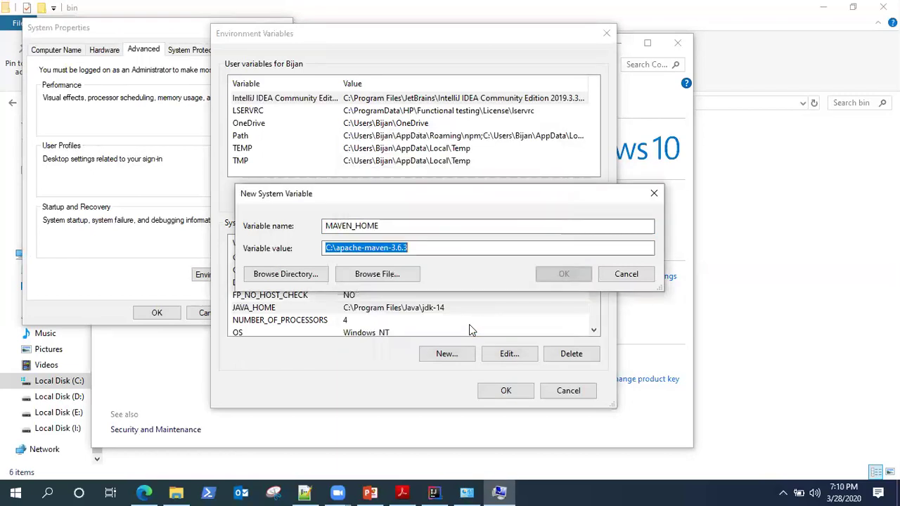
pyautogui.click(566, 274)
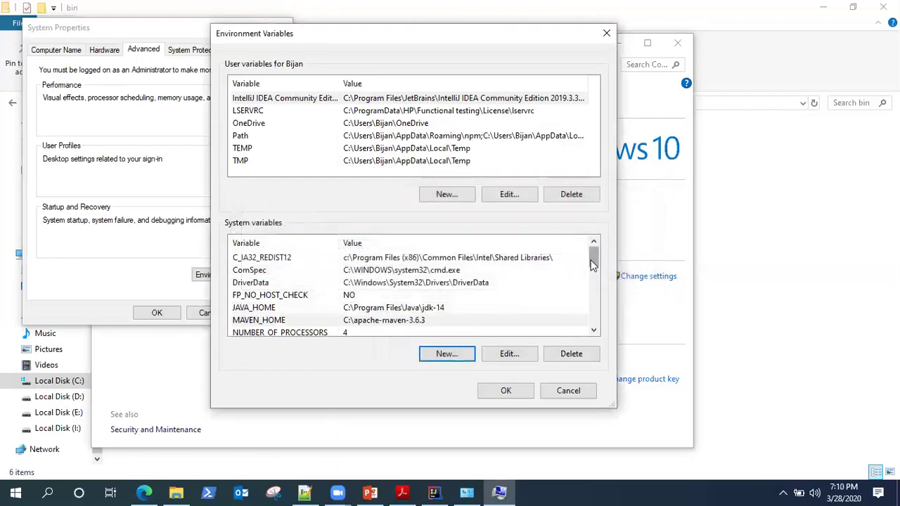
# - Add %JAVA_HOME%\bin and %MAVEN_HOME%\bin entries to the system Path and save the changes
pyautogui.moveTo(594, 251); pyautogui.dragTo(596, 283)
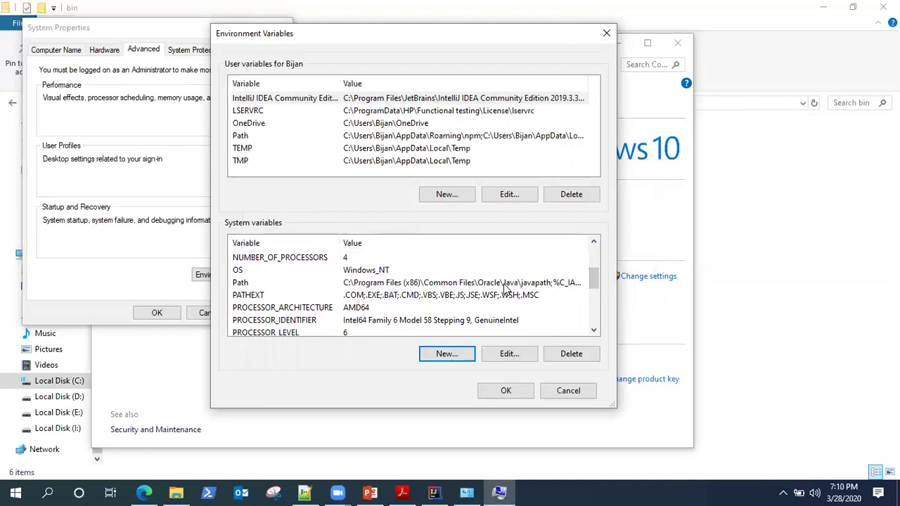
pyautogui.click(410, 285)
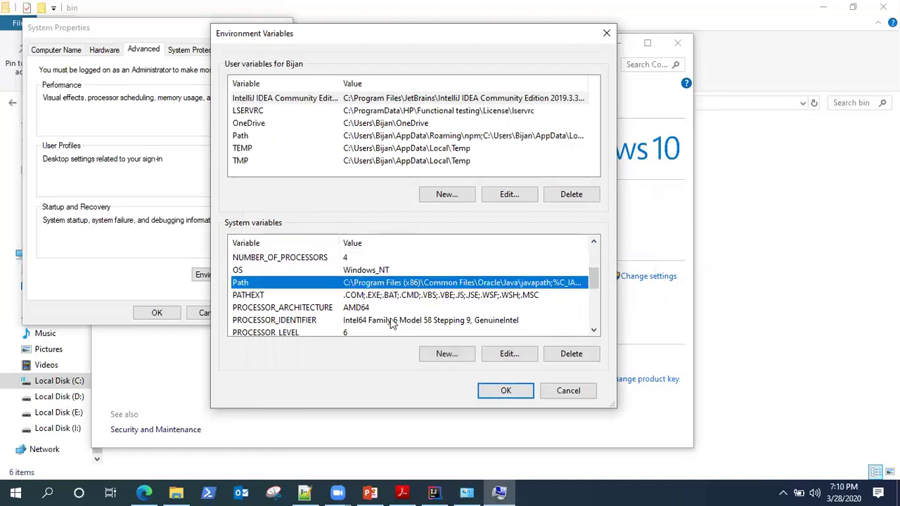
pyautogui.click(504, 355)
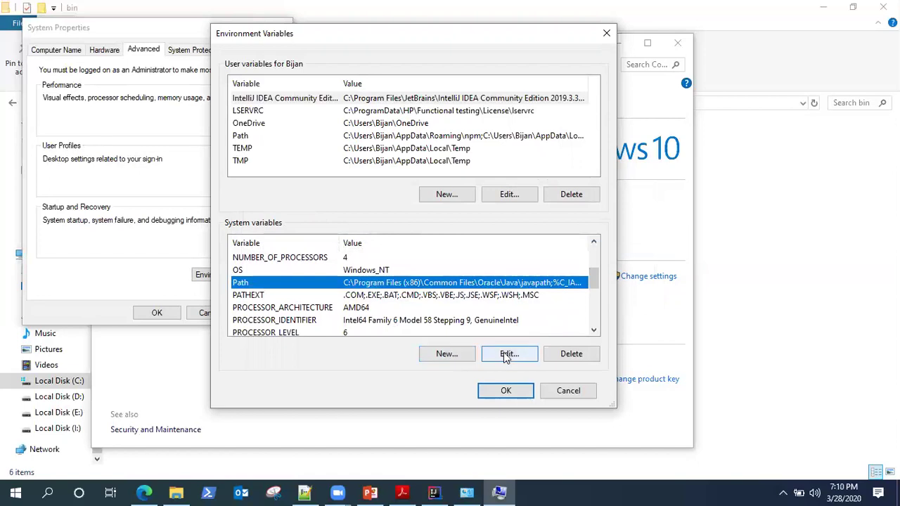
pyautogui.click(576, 117)
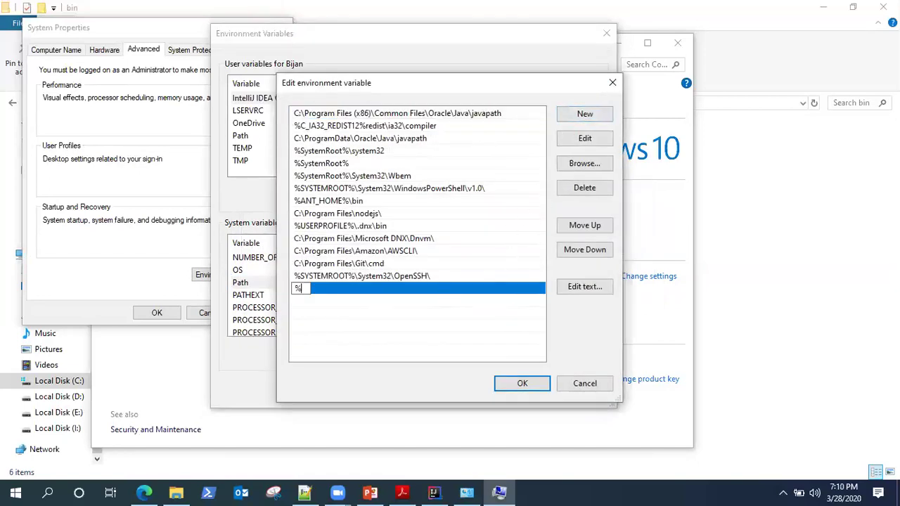
pyautogui.write('JAVA_HOME')
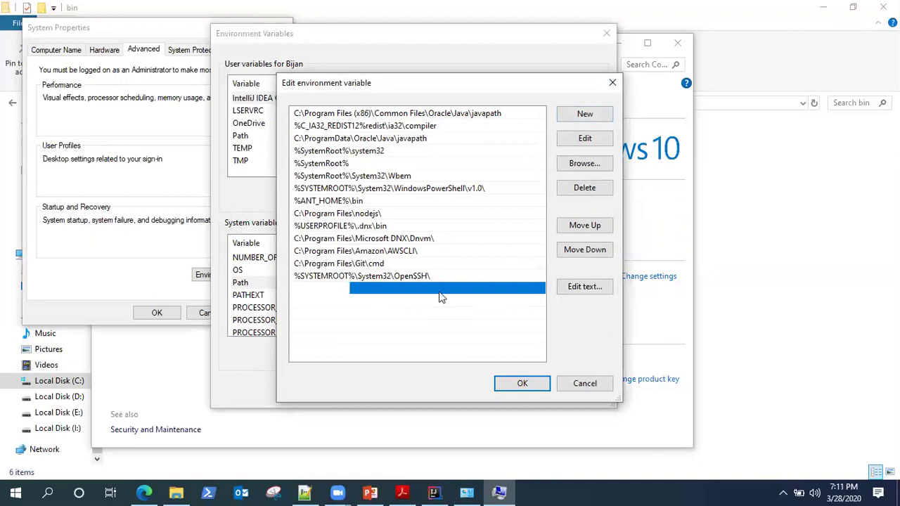
pyautogui.write('%\x08in')
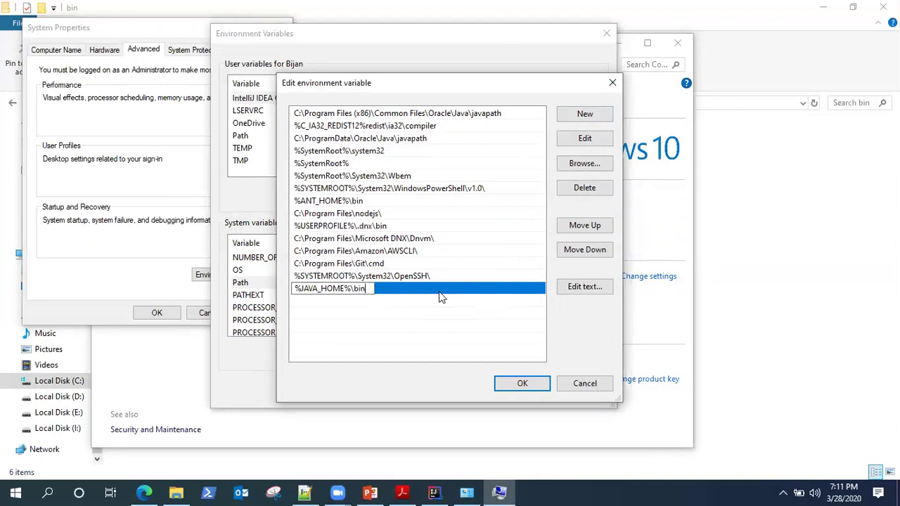
pyautogui.click(572, 115)
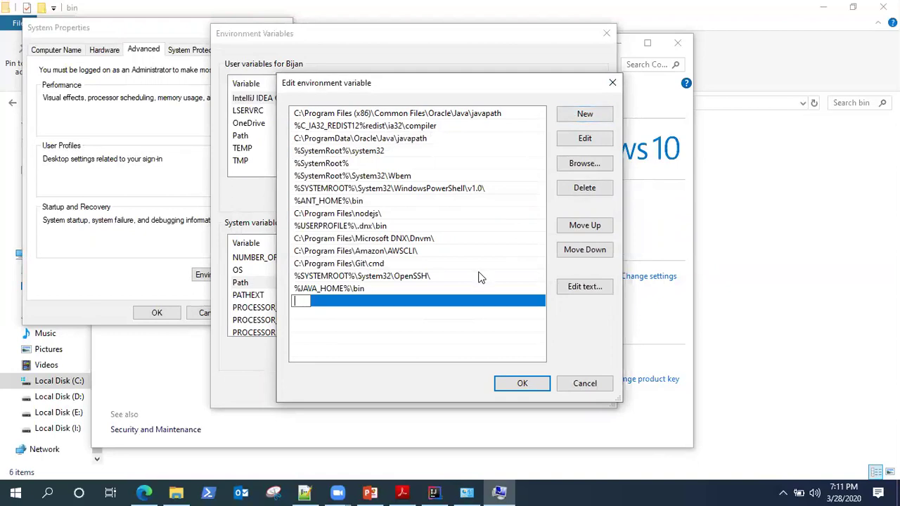
pyautogui.write('%MAVEN_H')
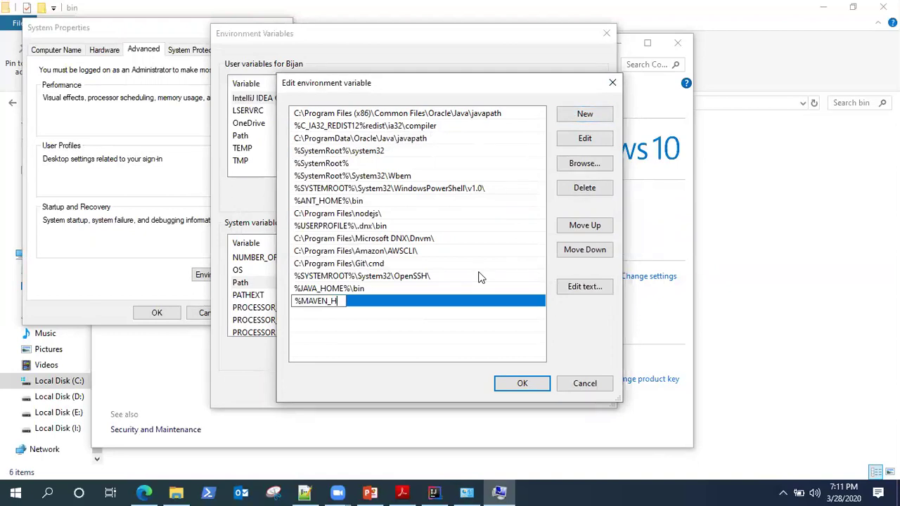
pyautogui.write('OME')
pyautogui.write('%')
pyautogui.write('\x08in')
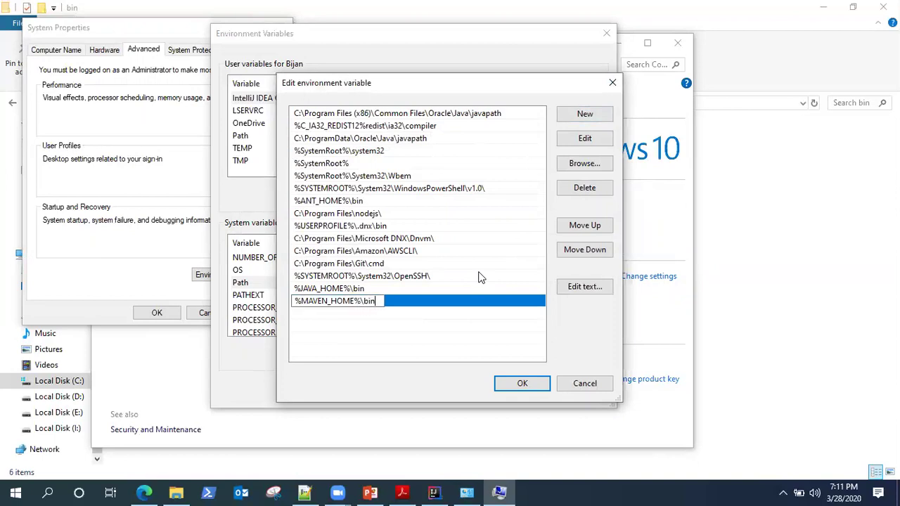
pyautogui.click(524, 384)
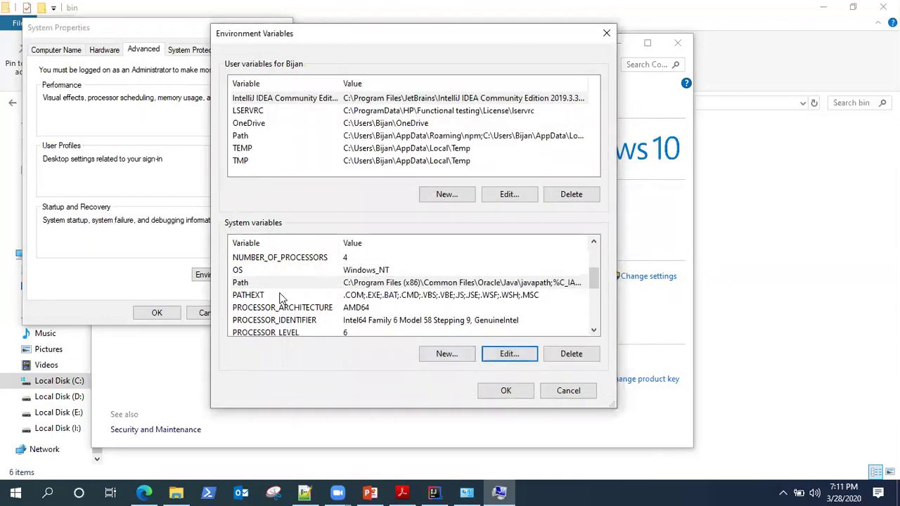
pyautogui.click(506, 391)
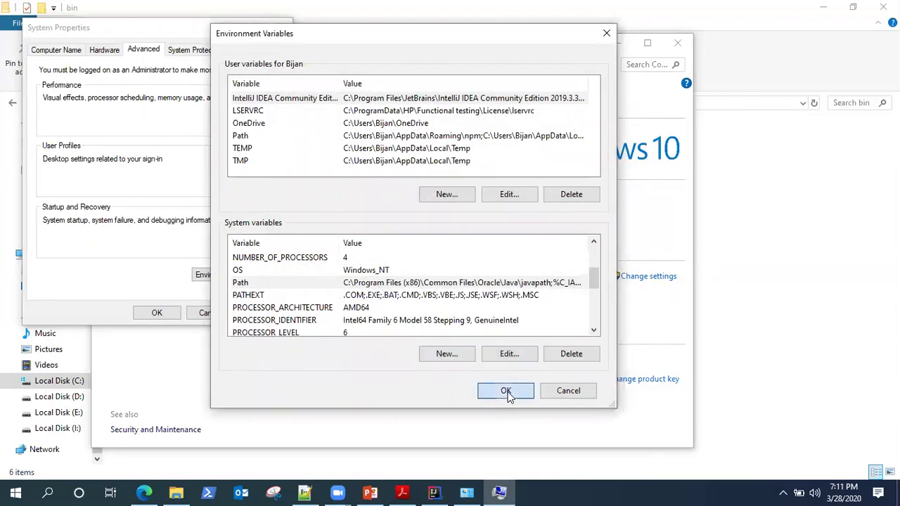
# - Close System Properties and launch a new Command Prompt by searching 'cmd'
pyautogui.click(172, 314)
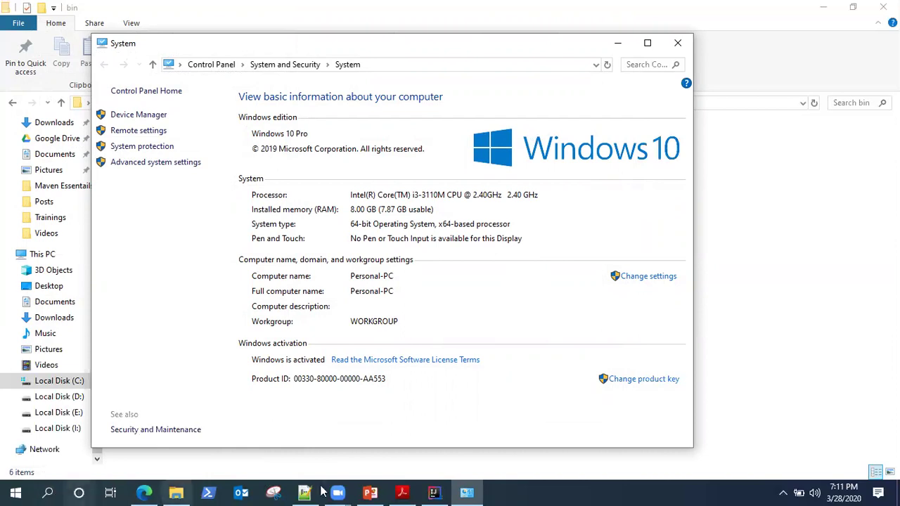
pyautogui.click(48, 492)
pyautogui.write('cmd')
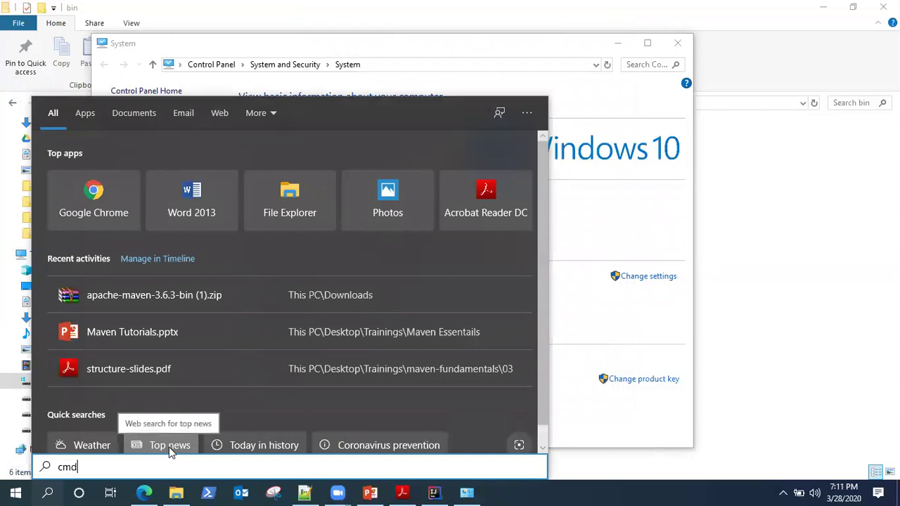
pyautogui.press('Return')
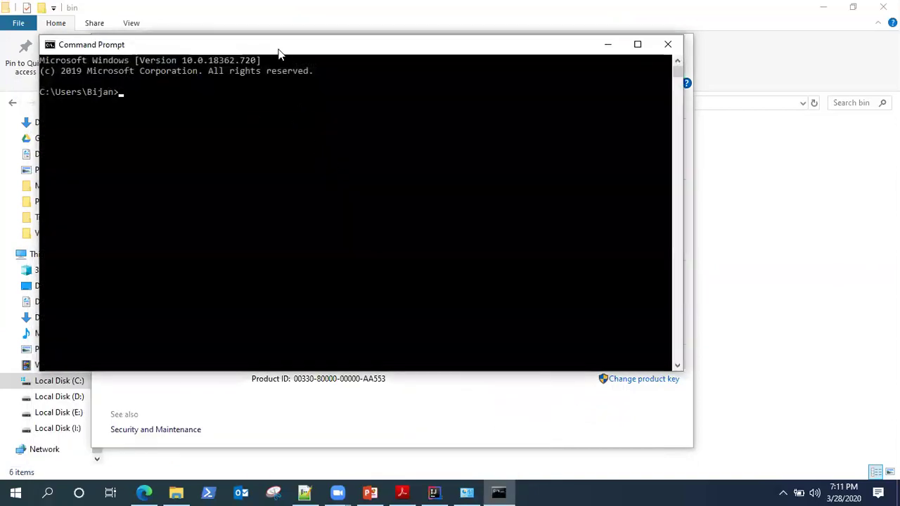
pyautogui.moveTo(277, 48); pyautogui.dragTo(336, 84)
# - Run java and check that it prints its usage and options list
pyautogui.write('java')
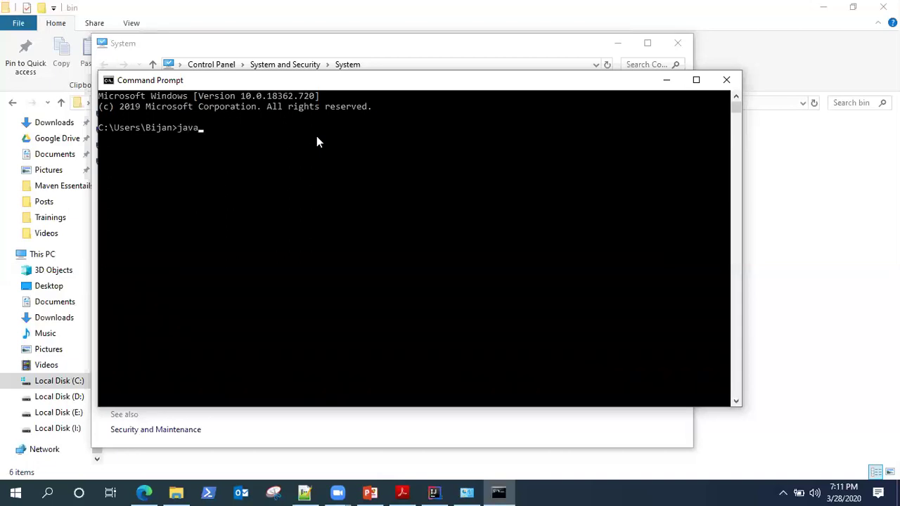
pyautogui.press('Return')
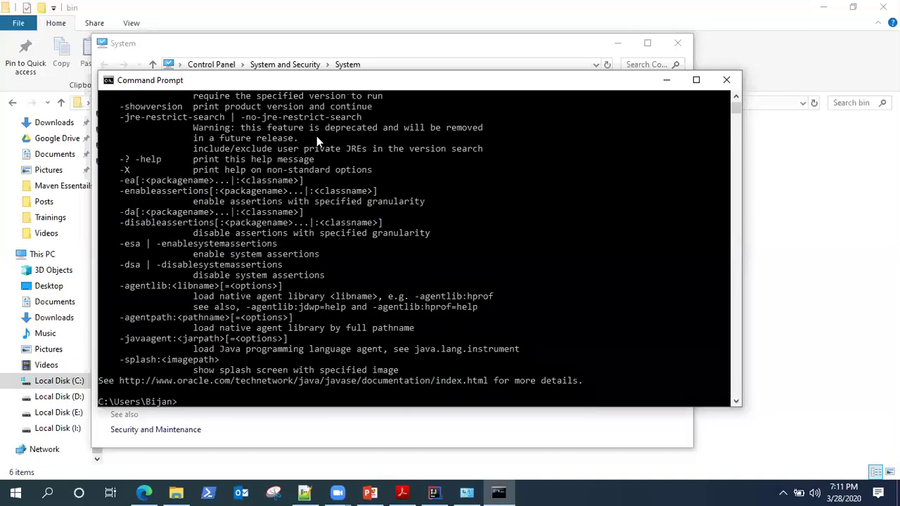
pyautogui.scroll(8, 343, 202)
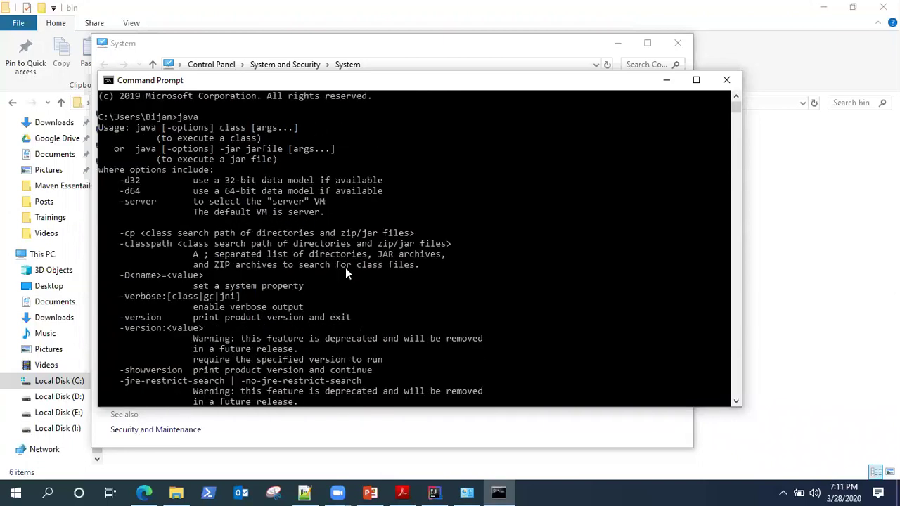
pyautogui.scroll(-8, 338, 254)
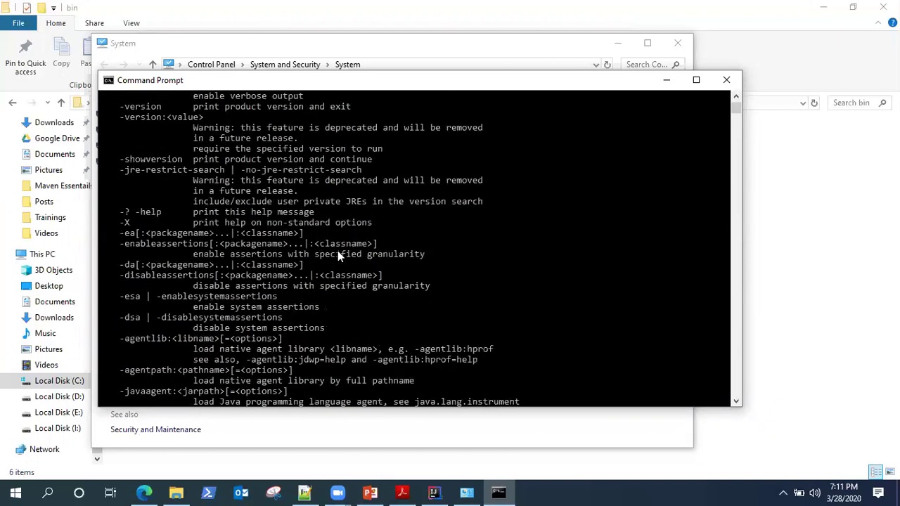
# - Run java -version, which reports version 1.8.0_221
pyautogui.write('jav')
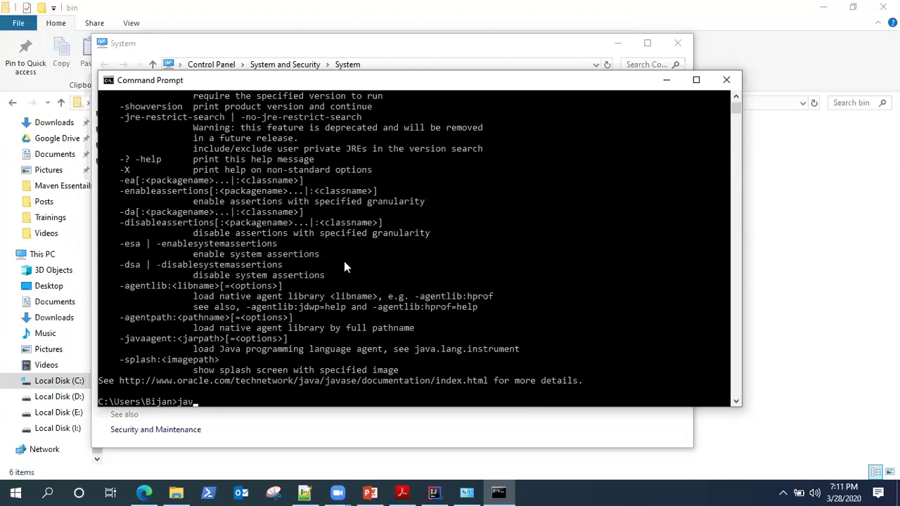
pyautogui.write('a -version')
pyautogui.press('Return')
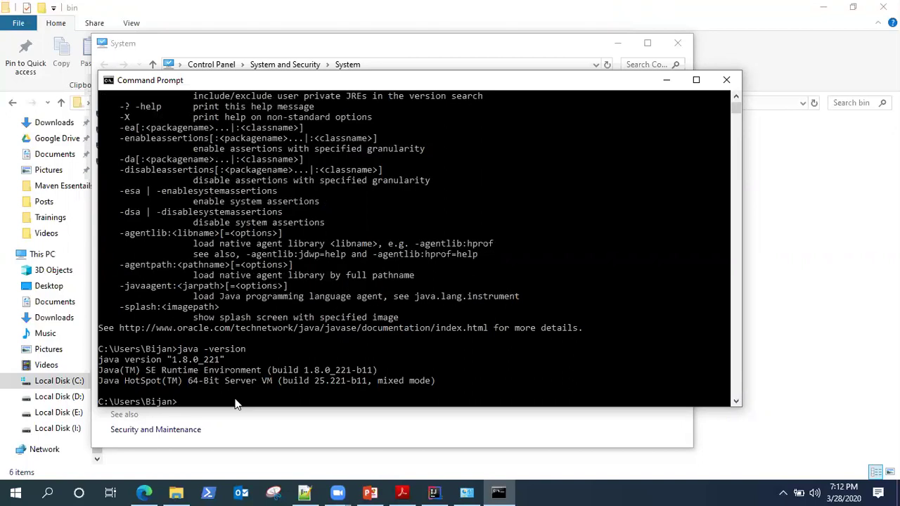
pyautogui.write('mvn')
# - Run mvn, which ends in BUILD FAILURE because no goals were specified
pyautogui.press('Return')
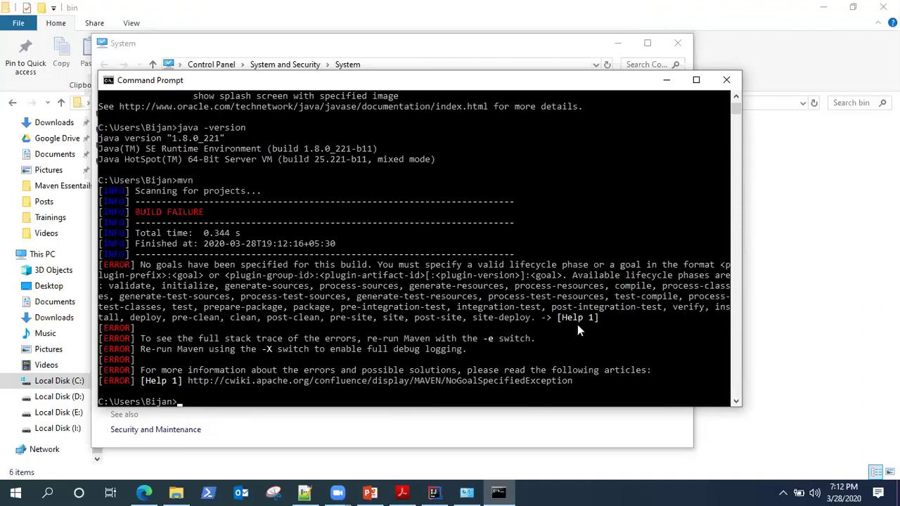
pyautogui.scroll(8, 575, 320)
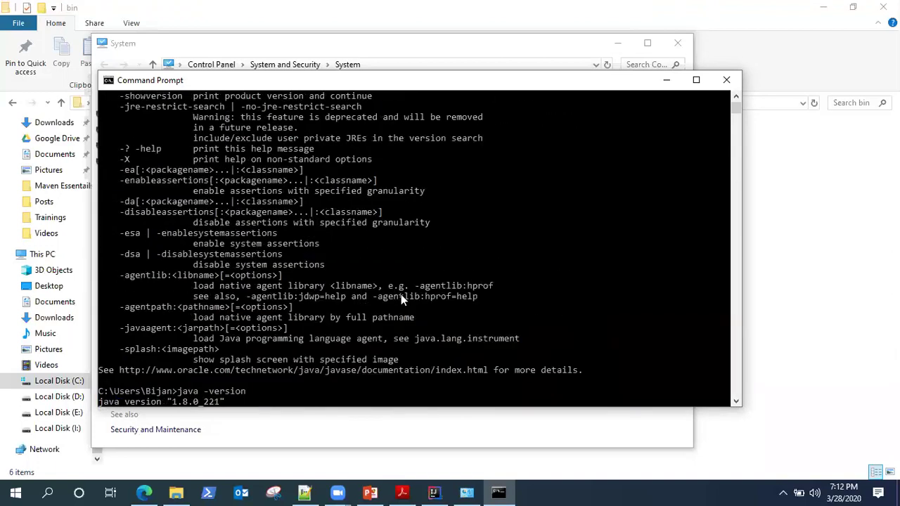
pyautogui.scroll(-8, 400, 294)
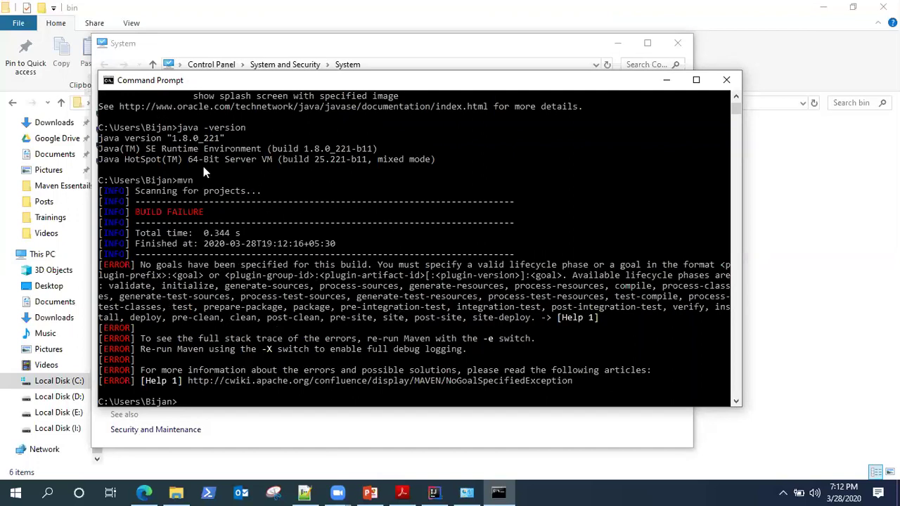
# - Run mvn -version and confirm it reports Apache Maven 3.6.3 at C:\apache-maven-3.6.3 with Java 14
pyautogui.write('mvn -version')
pyautogui.press('Return')
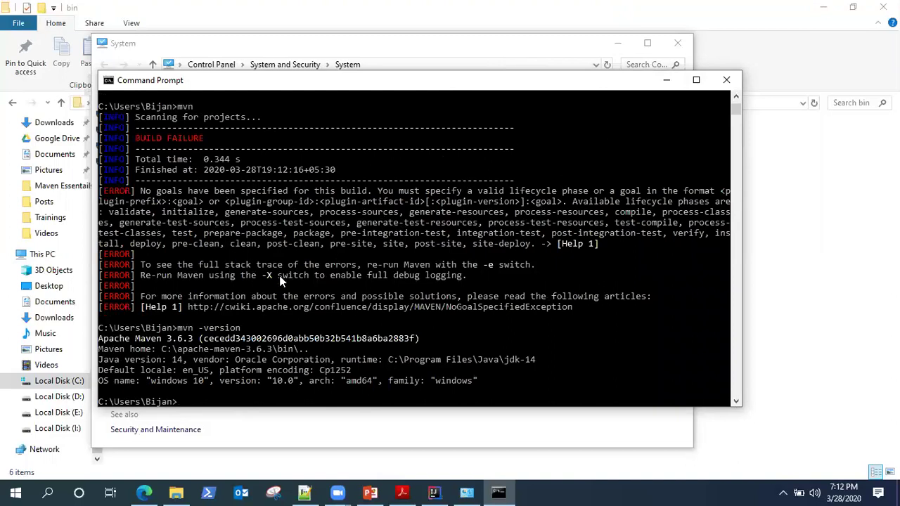
pyautogui.scroll(2, 352, 272)
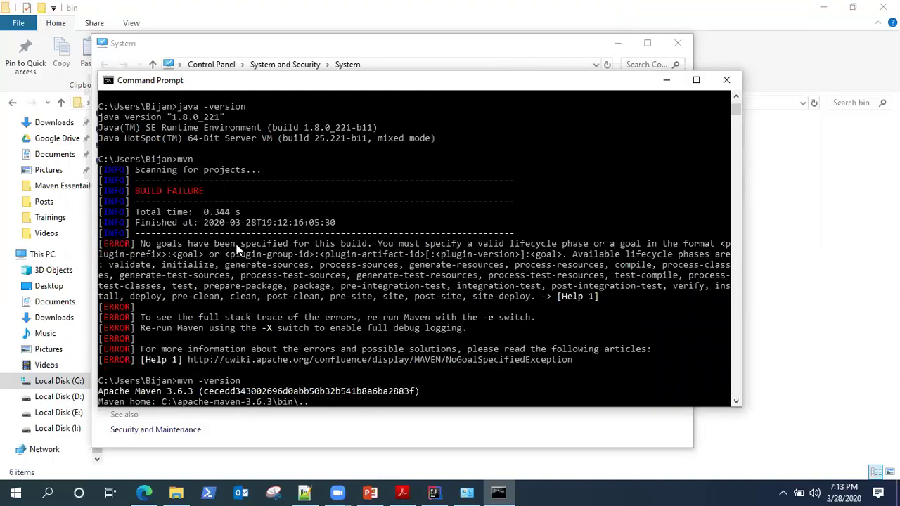